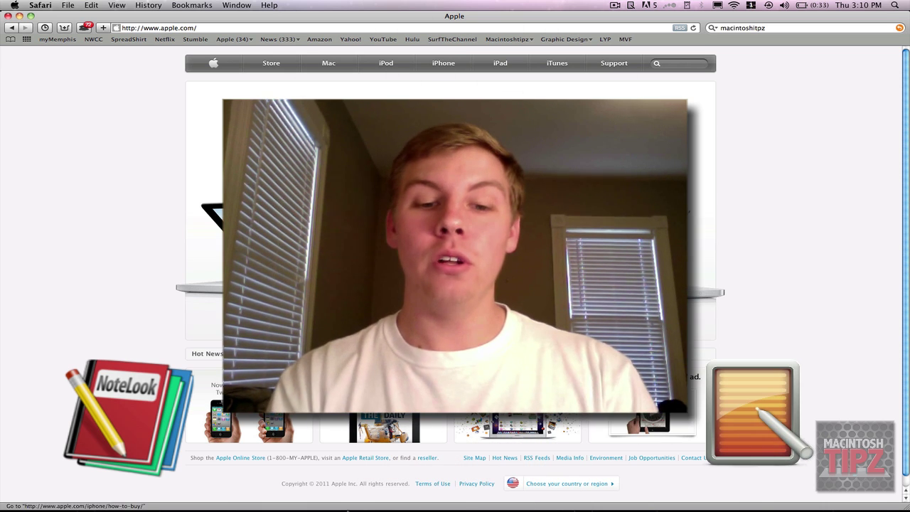
- Search the App Store for 'notelook'
{"action": "left_click", "coordinate": [165, 493]}
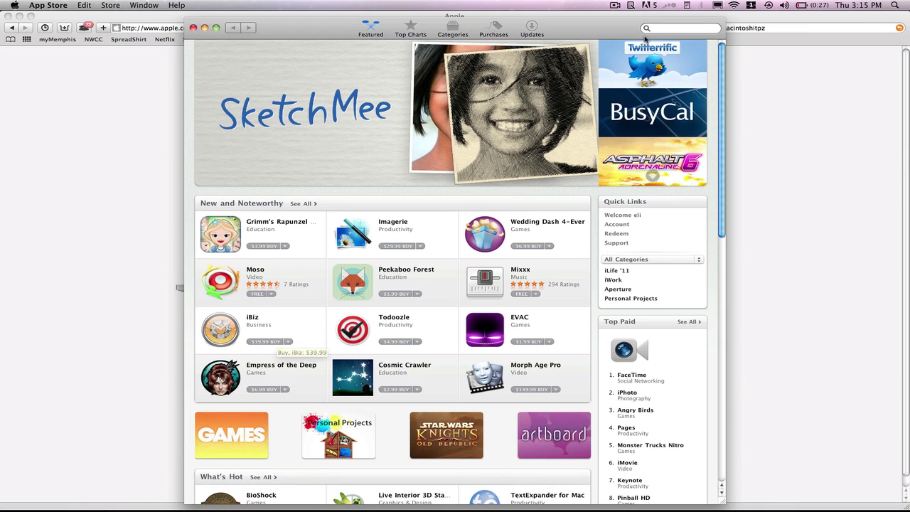
{"action": "type", "text": "notelook"}
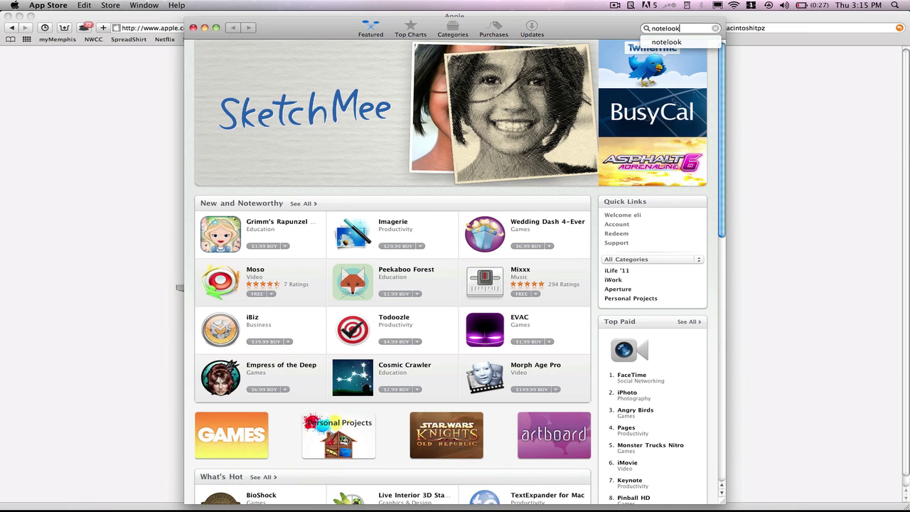
{"action": "key", "text": "Return"}
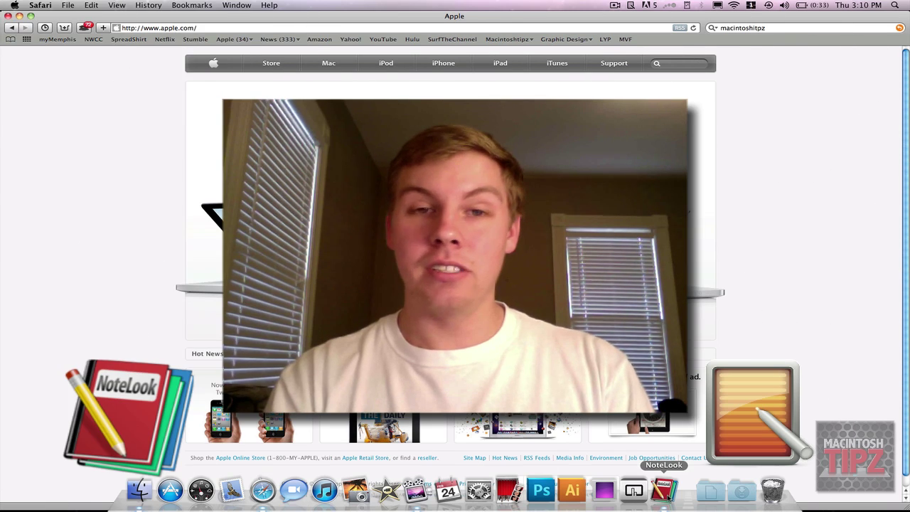
- Launch NoteLook from its Dock icon
{"action": "left_click", "coordinate": [663, 489]}
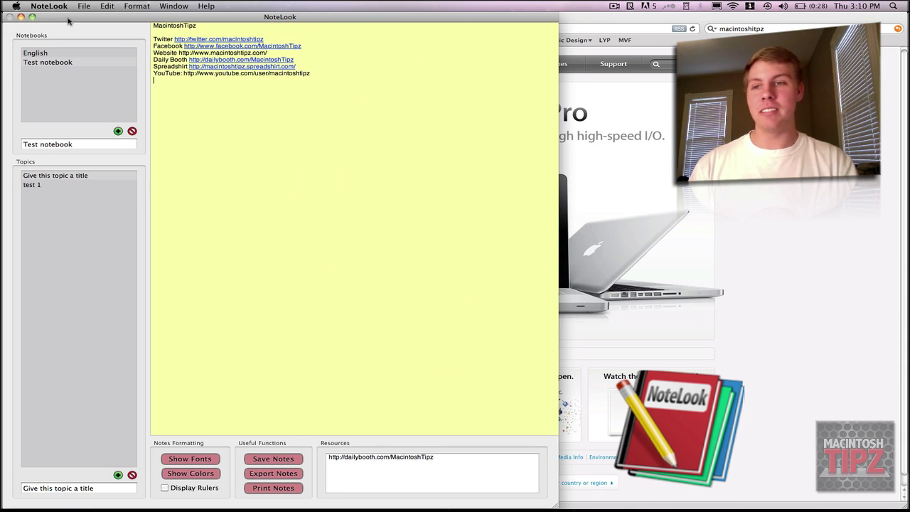
- Select the English notebook to show its Study Guide #1, #2 and untitled topics
{"action": "left_click", "coordinate": [61, 57]}
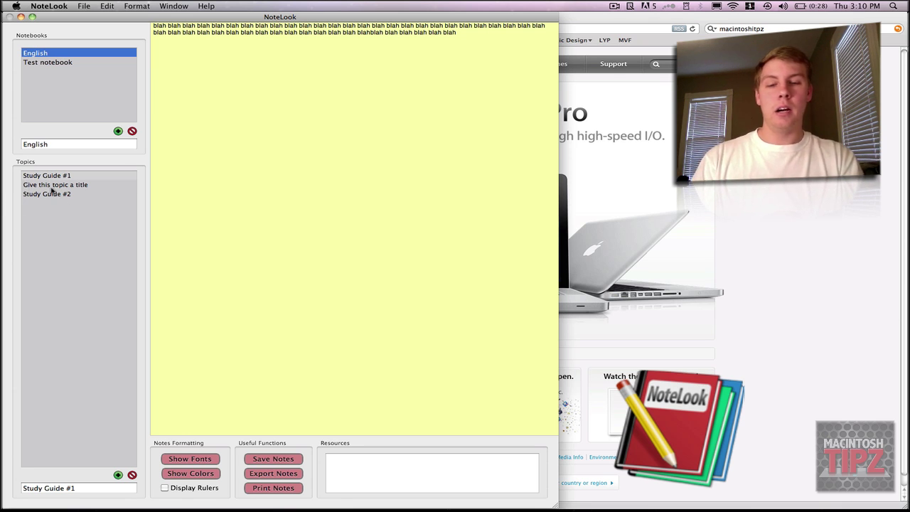
- Create a fourth English topic titled 'Mac video thursday' and move into its note
{"action": "left_click", "coordinate": [118, 475]}
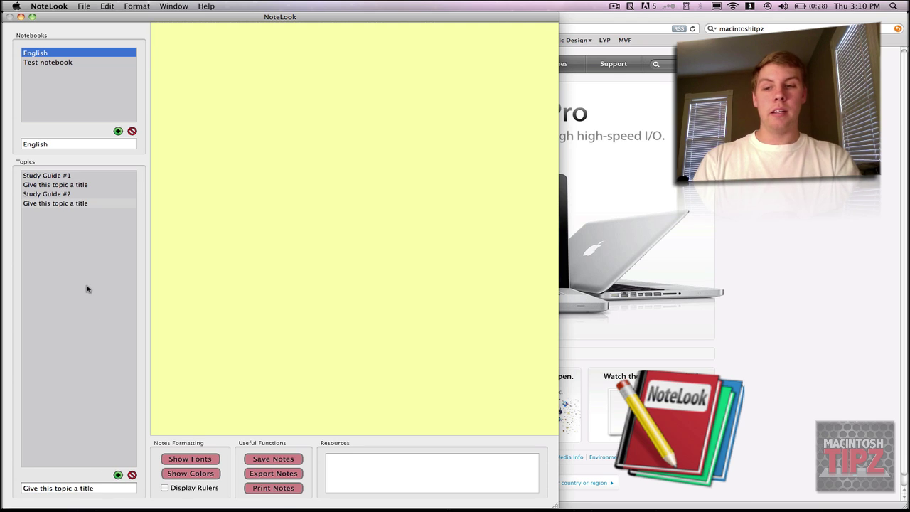
{"action": "left_click", "coordinate": [52, 203]}
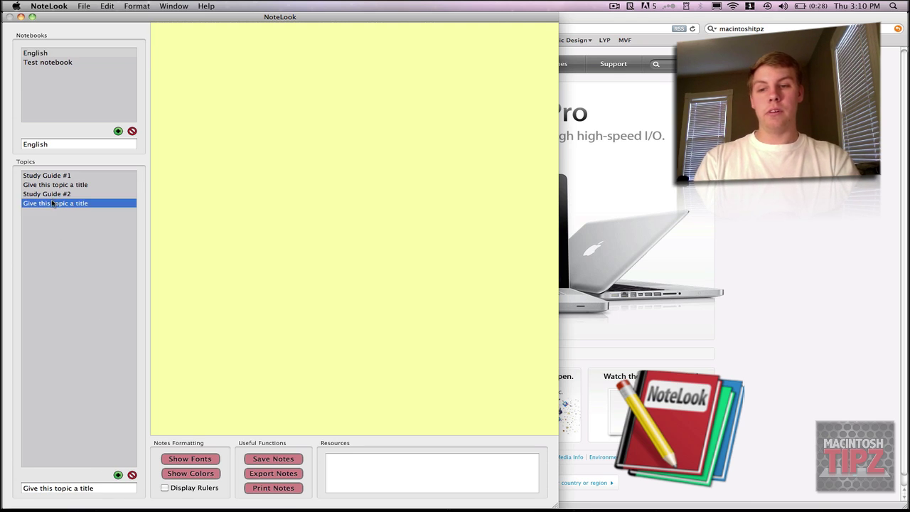
{"action": "double_click", "coordinate": [52, 203]}
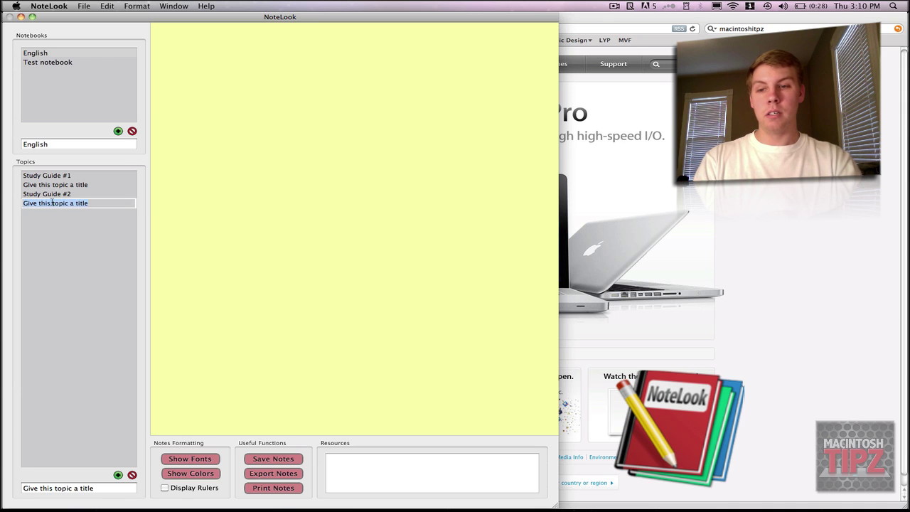
{"action": "type", "text": "Mac "}
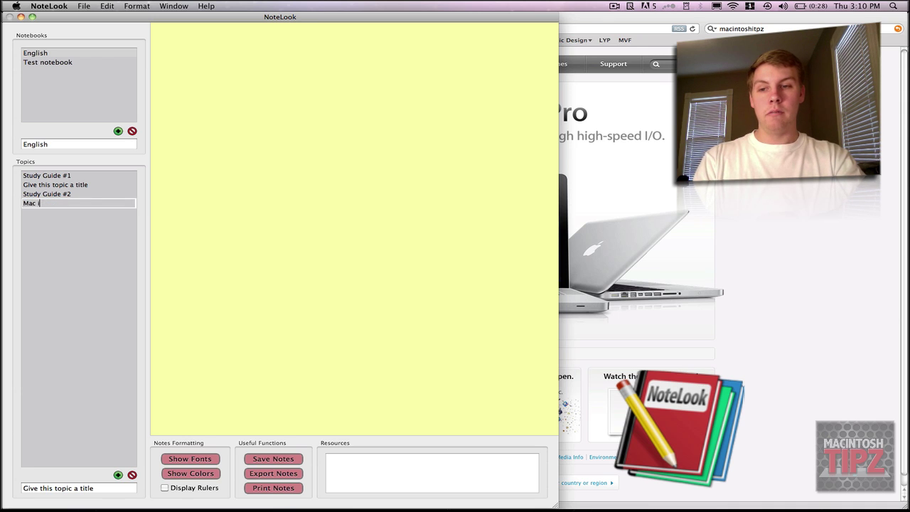
{"action": "type", "text": "video thursday"}
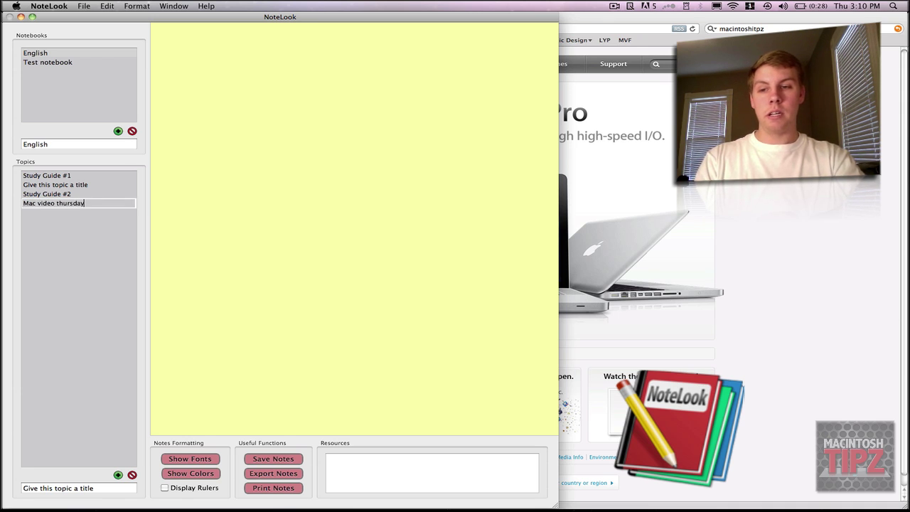
{"action": "left_click", "coordinate": [262, 224]}
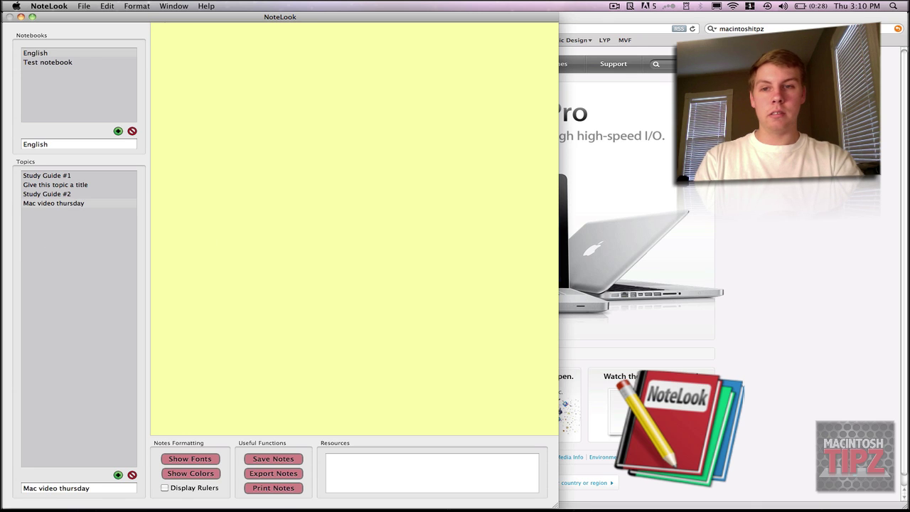
- Type 'ahdfahffhfd' in the note and paste the dailybooth URL on a new line
{"action": "type", "text": "ahdfahffhfd"}
{"action": "key", "text": "Return"}
{"action": "key", "text": "Return"}
{"action": "type", "text": "http://dailybooth.com/MacintoshTipz"}
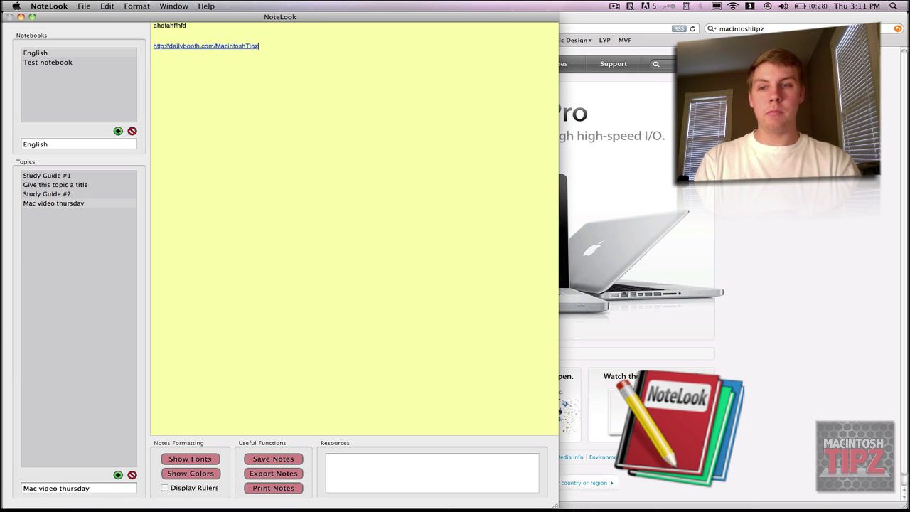
{"action": "key", "text": "Return"}
{"action": "key", "text": "shift+Down"}
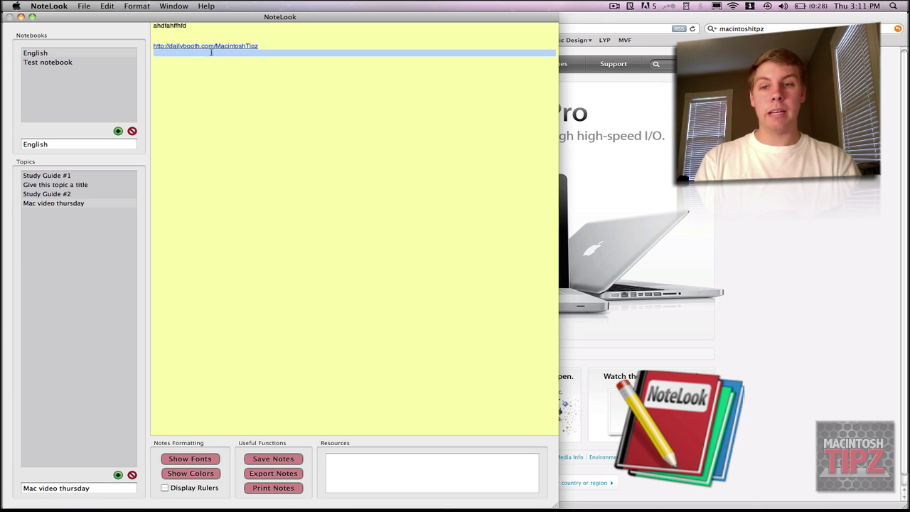
{"action": "left_click", "coordinate": [204, 90]}
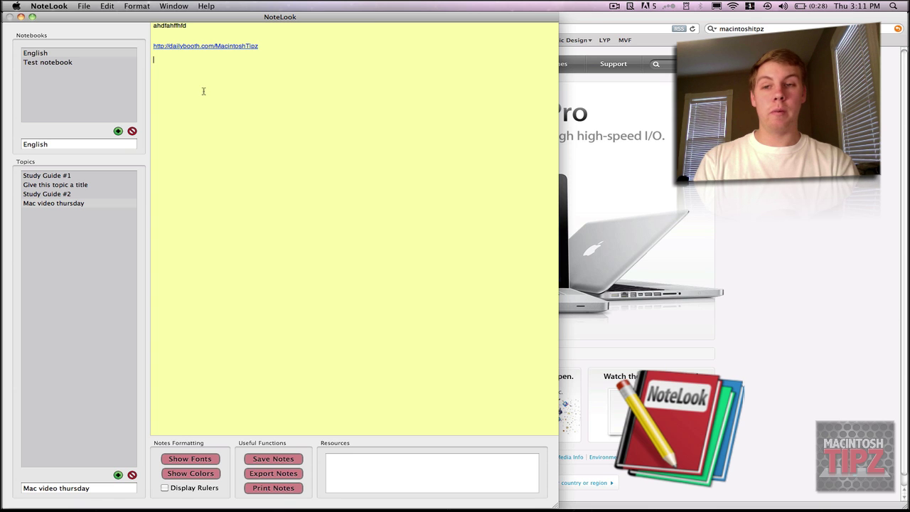
- Open the link in Safari, then use Exposé to return to NoteLook's Test notebook
{"action": "left_click", "coordinate": [200, 47]}
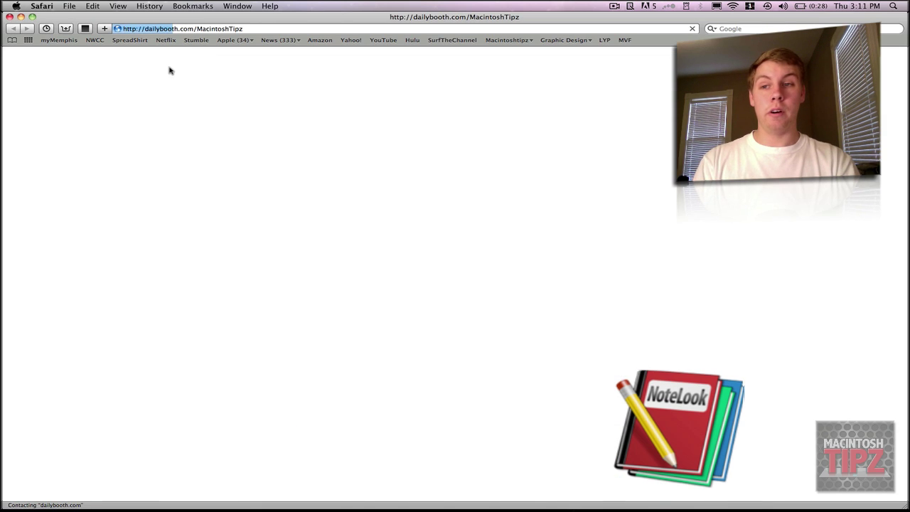
{"action": "key", "text": "F3"}
{"action": "left_click", "coordinate": [567, 331]}
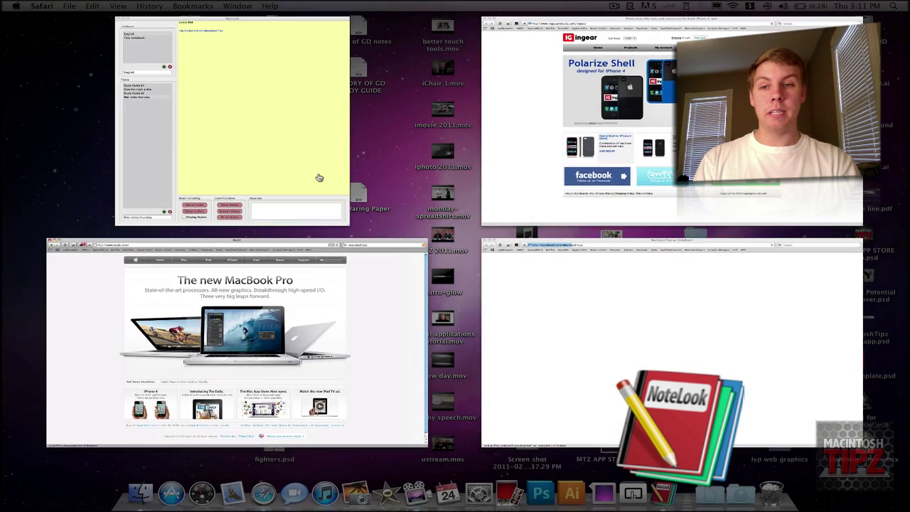
{"action": "left_click", "coordinate": [319, 179]}
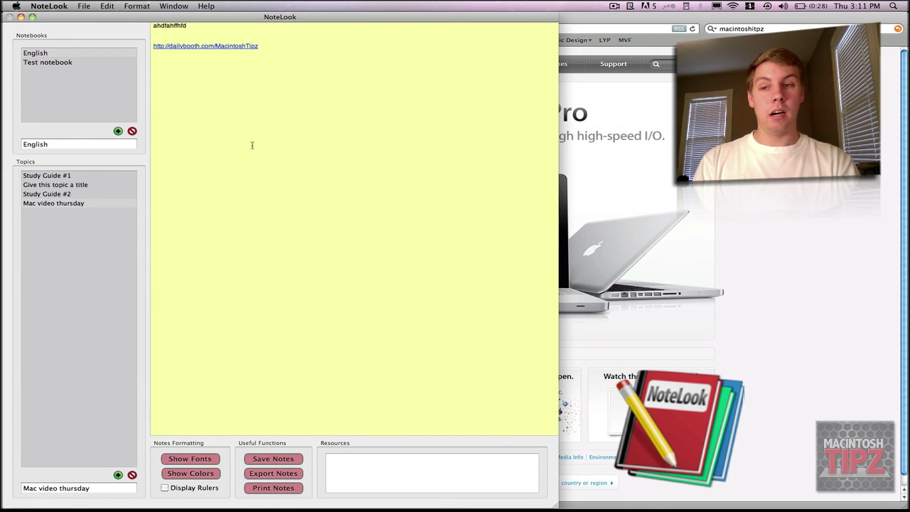
{"action": "left_click", "coordinate": [96, 94]}
{"action": "left_click", "coordinate": [91, 63]}
- Browse Study Guide #2, Study Guide #1, Mac video thursday and the untitled topic in English
{"action": "left_click", "coordinate": [85, 53]}
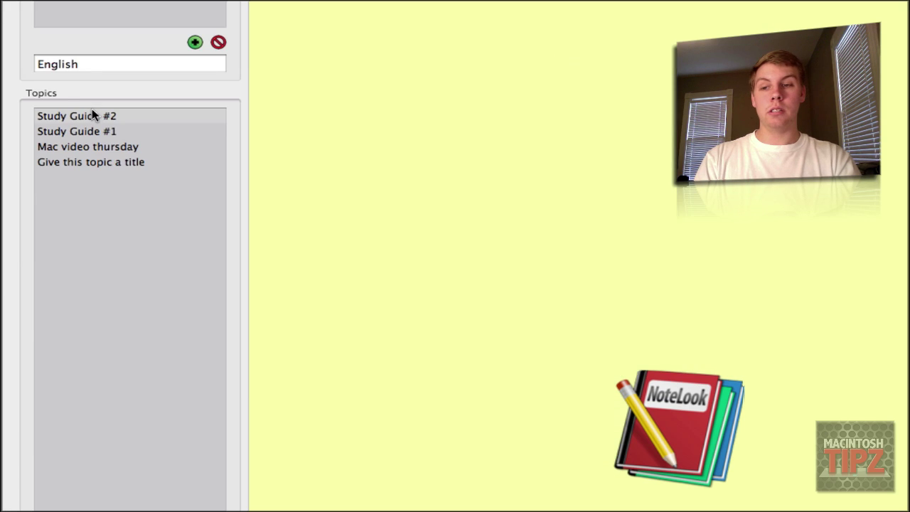
{"action": "left_click", "coordinate": [56, 171]}
{"action": "left_click", "coordinate": [56, 182]}
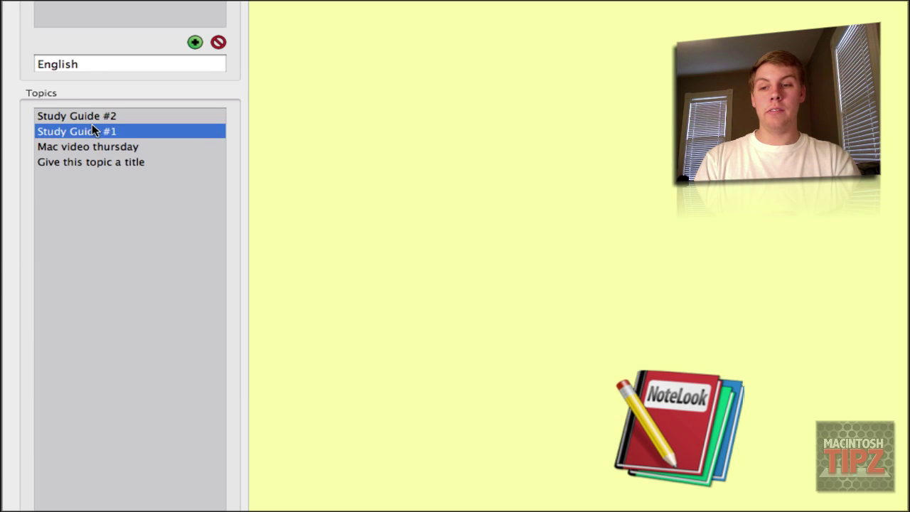
{"action": "left_click", "coordinate": [92, 145]}
{"action": "left_click", "coordinate": [91, 162]}
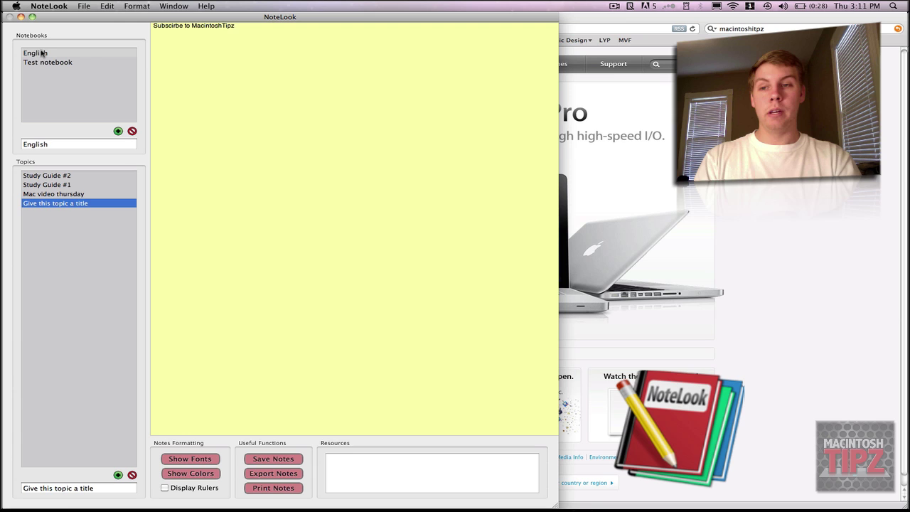
{"action": "left_click", "coordinate": [54, 57]}
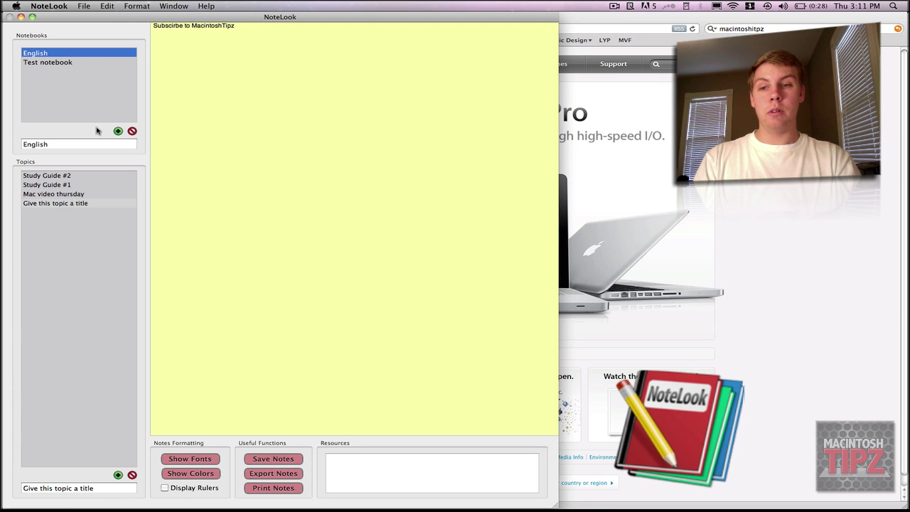
- Add a new notebook named test and move into its topics
{"action": "left_click", "coordinate": [119, 133]}
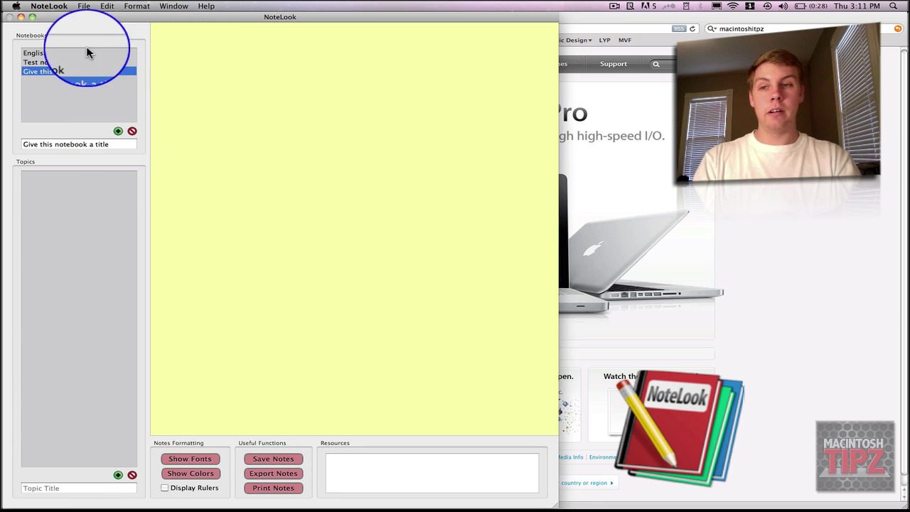
{"action": "double_click", "coordinate": [74, 77]}
{"action": "type", "text": "st"}
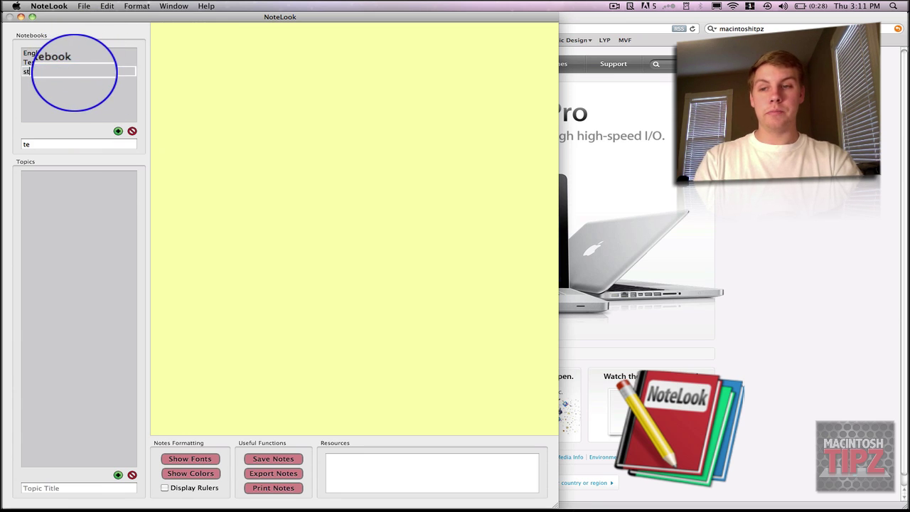
{"action": "type", "text": "te"}
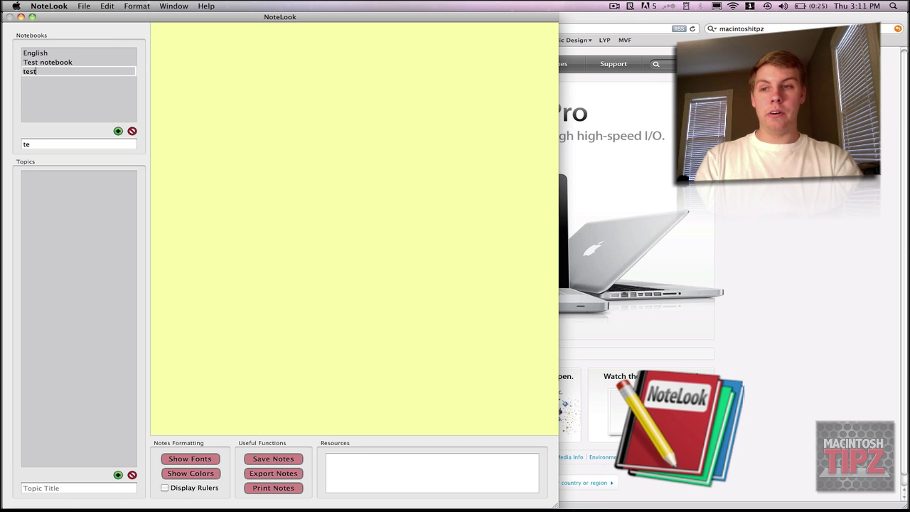
{"action": "key", "text": "Return"}
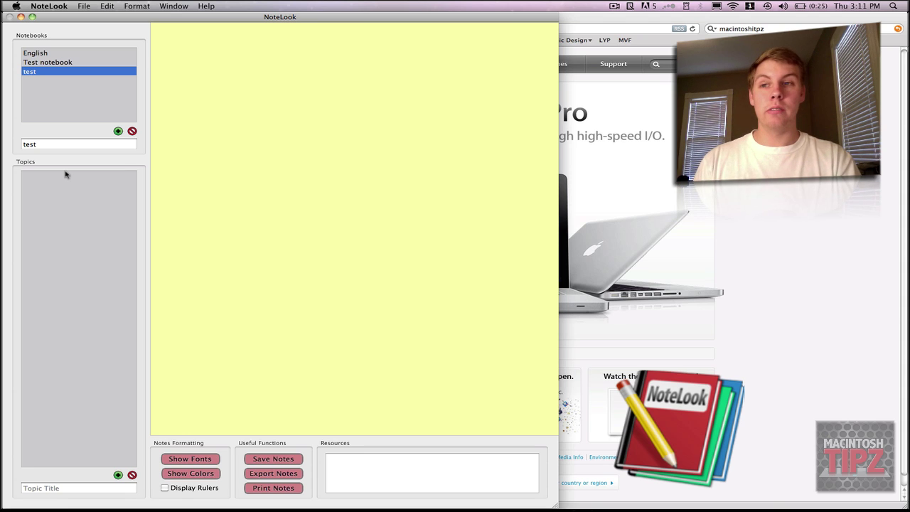
{"action": "left_click", "coordinate": [116, 363]}
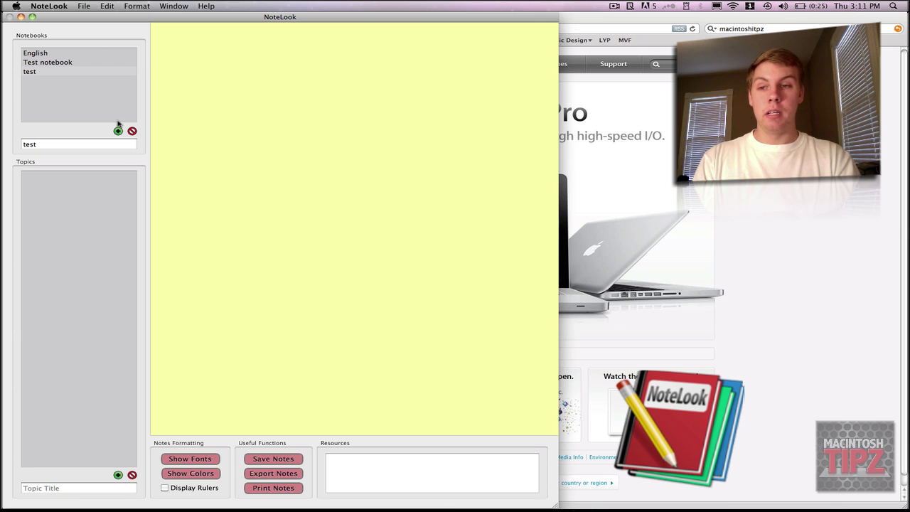
- Switch through English and test to open the Test notebook's MacintoshTipz links note
{"action": "left_click", "coordinate": [91, 55]}
{"action": "left_click", "coordinate": [90, 73]}
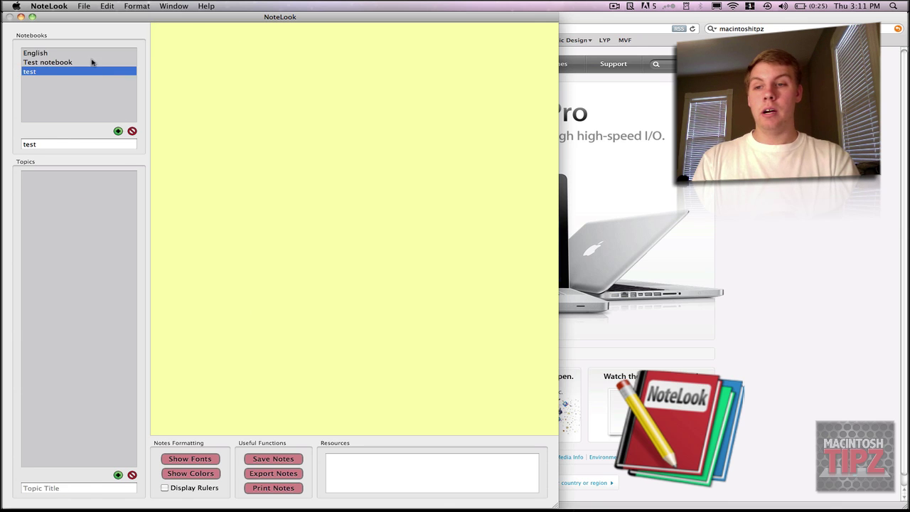
{"action": "left_click", "coordinate": [91, 63]}
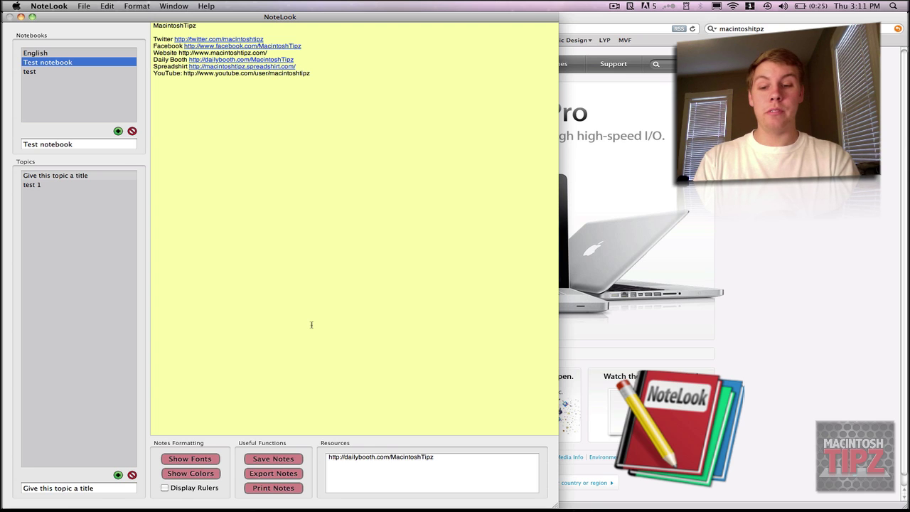
- Export the notes as rich text to the Desktop under the name 'MTZ links'
{"action": "left_click", "coordinate": [274, 474]}
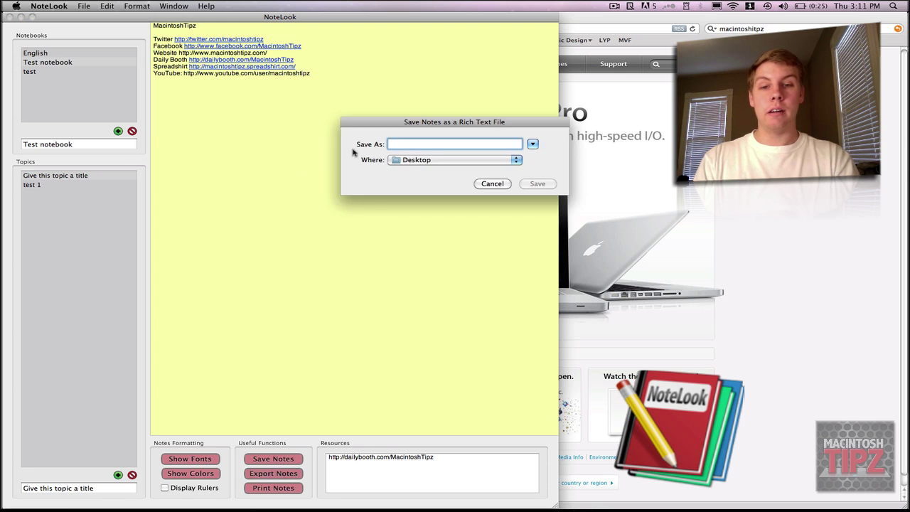
{"action": "type", "text": "MTZ s"}
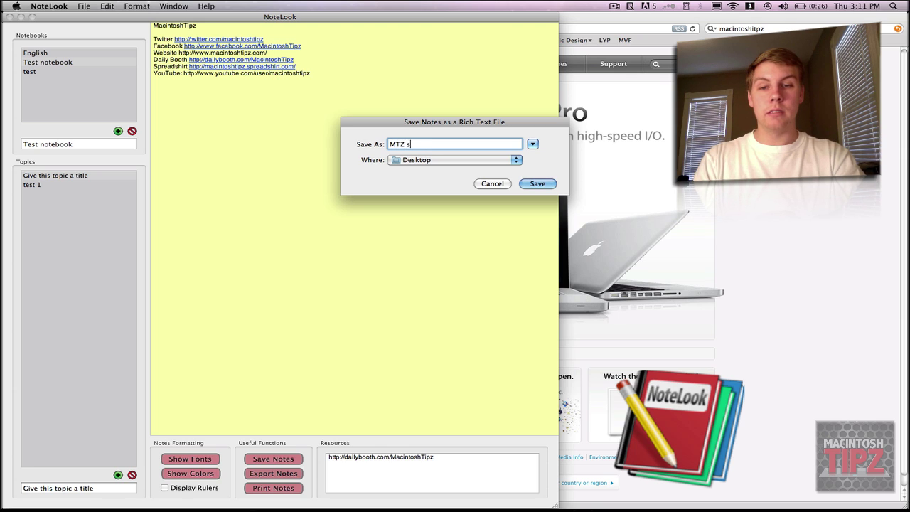
{"action": "key", "text": "BackSpace"}
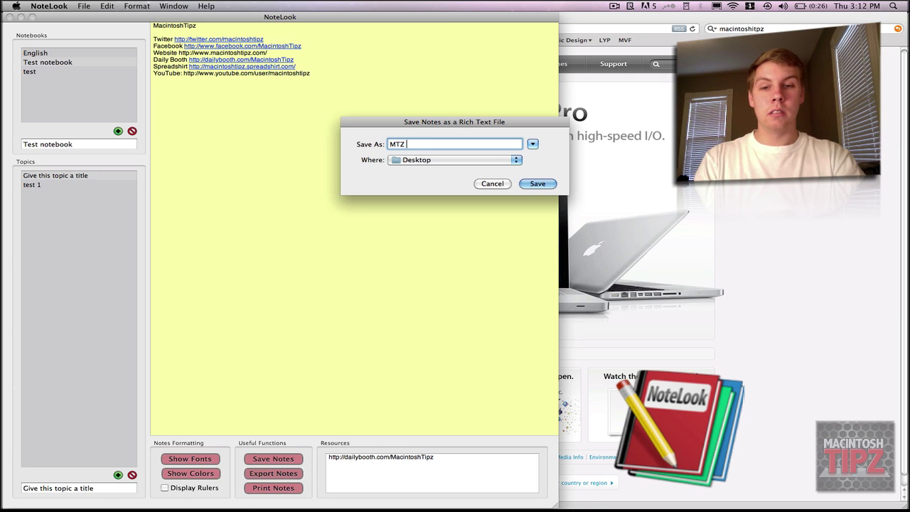
{"action": "type", "text": "links"}
{"action": "key", "text": "Return"}
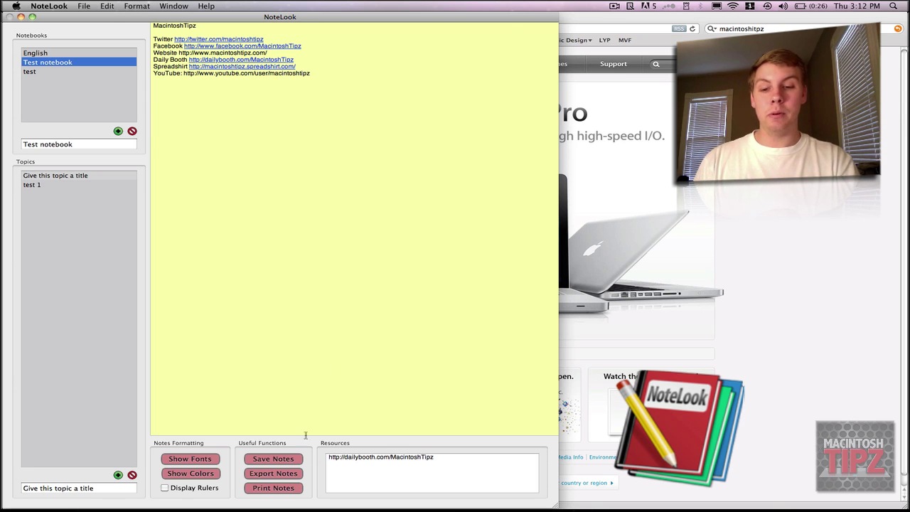
- Deselect the topic to empty the note area, then look through the menu bar menus
{"action": "left_click", "coordinate": [413, 458]}
{"action": "left_click", "coordinate": [95, 445]}
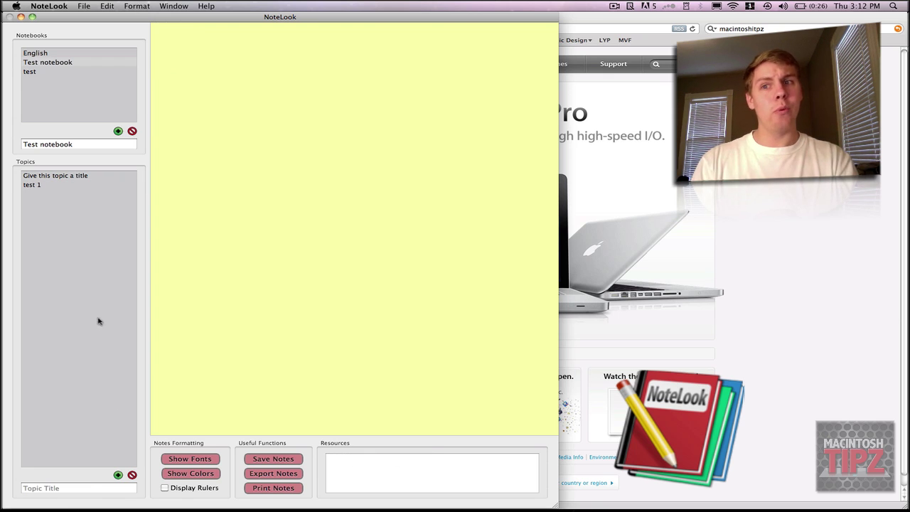
{"action": "left_click", "coordinate": [107, 5]}
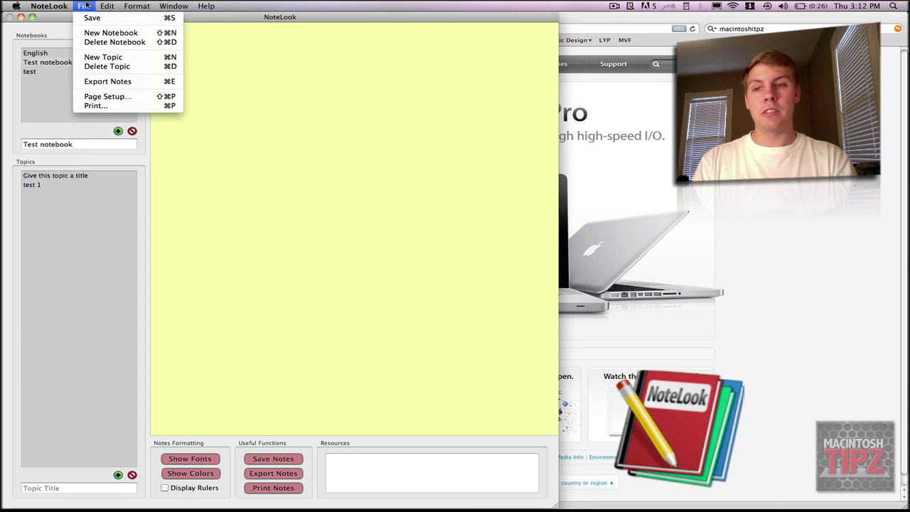
{"action": "mouse_move", "coordinate": [202, 6]}
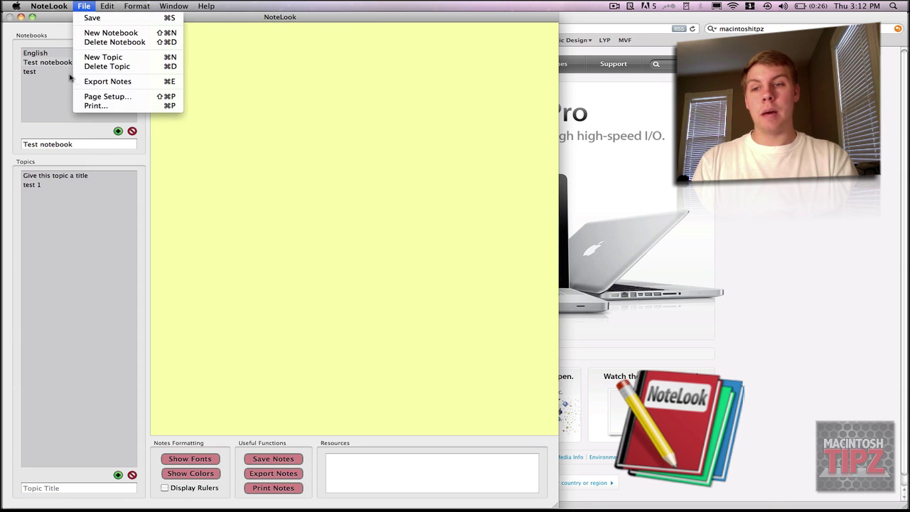
{"action": "left_click", "coordinate": [56, 34]}
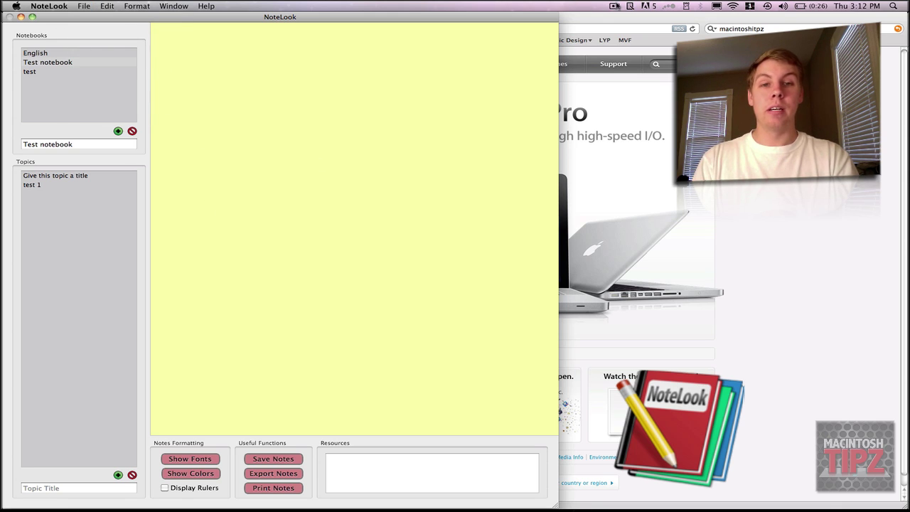
- Open the JustNotes menu-bar panel showing New Note #1, toggling it hidden and shown repeatedly
{"action": "left_click", "coordinate": [630, 6]}
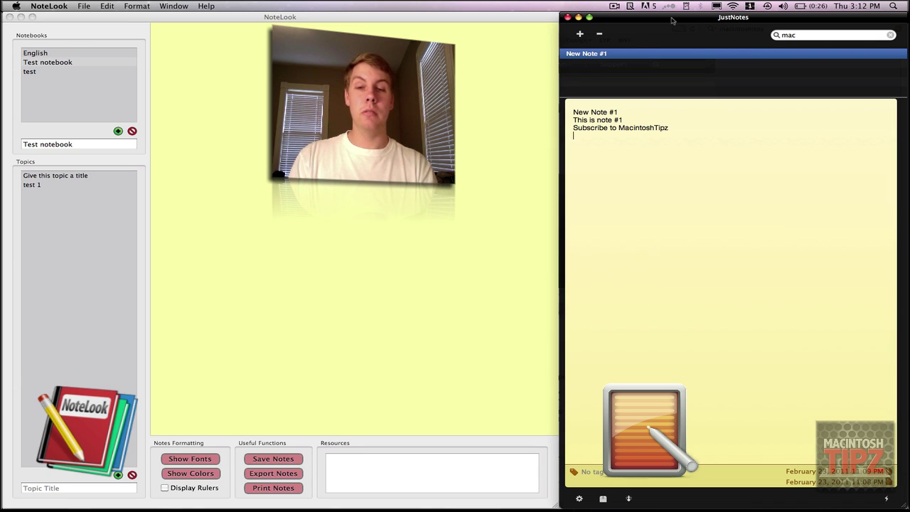
{"action": "mouse_move", "coordinate": [649, 496]}
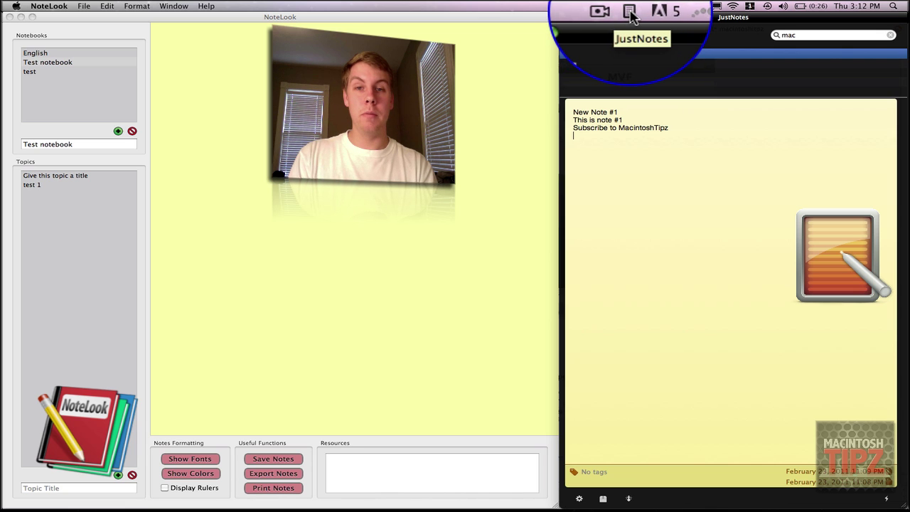
{"action": "left_click", "coordinate": [630, 12]}
{"action": "left_click", "coordinate": [630, 13]}
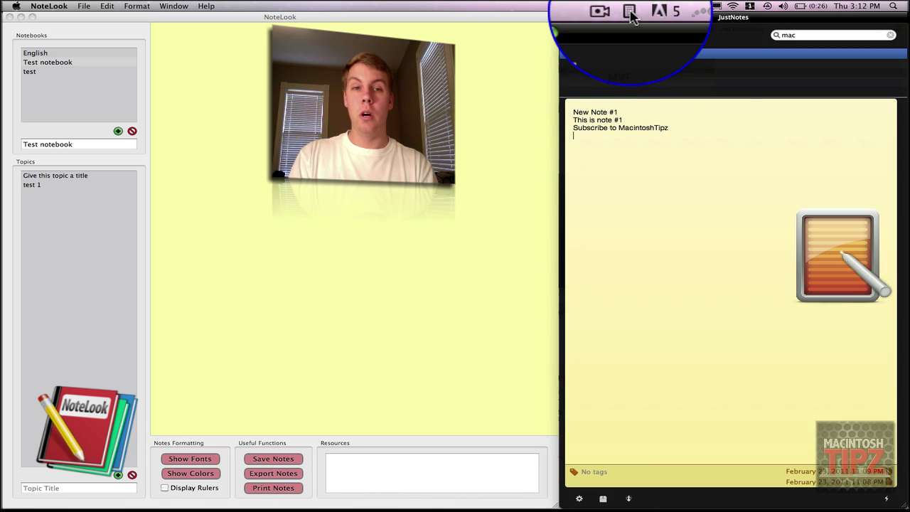
{"action": "left_click", "coordinate": [630, 12]}
{"action": "left_click", "coordinate": [630, 12]}
{"action": "left_click", "coordinate": [630, 13]}
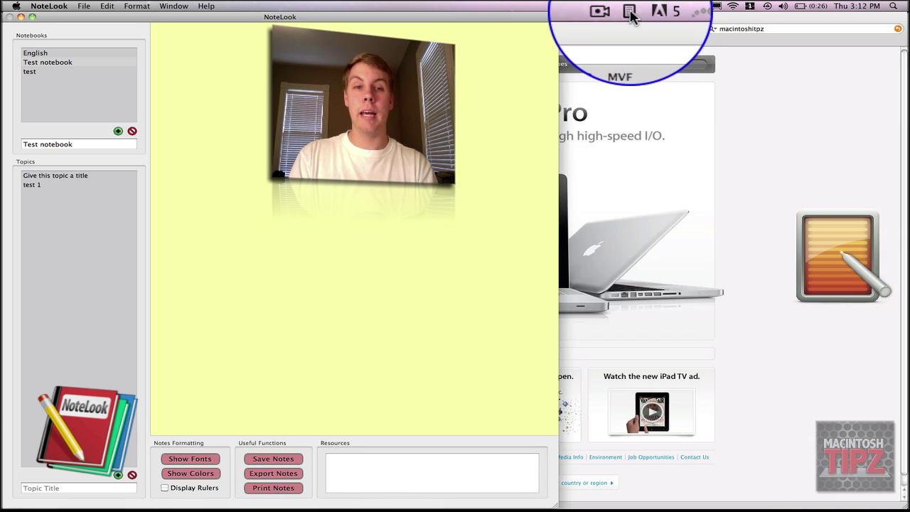
{"action": "left_click", "coordinate": [630, 13]}
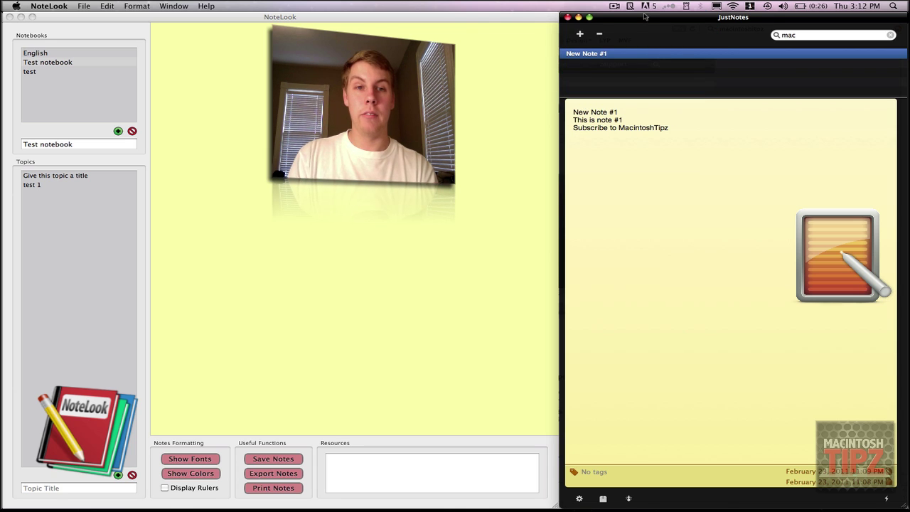
- Create a new blank note in JustNotes and check the existing notes
{"action": "left_click", "coordinate": [581, 36]}
{"action": "left_click", "coordinate": [584, 65]}
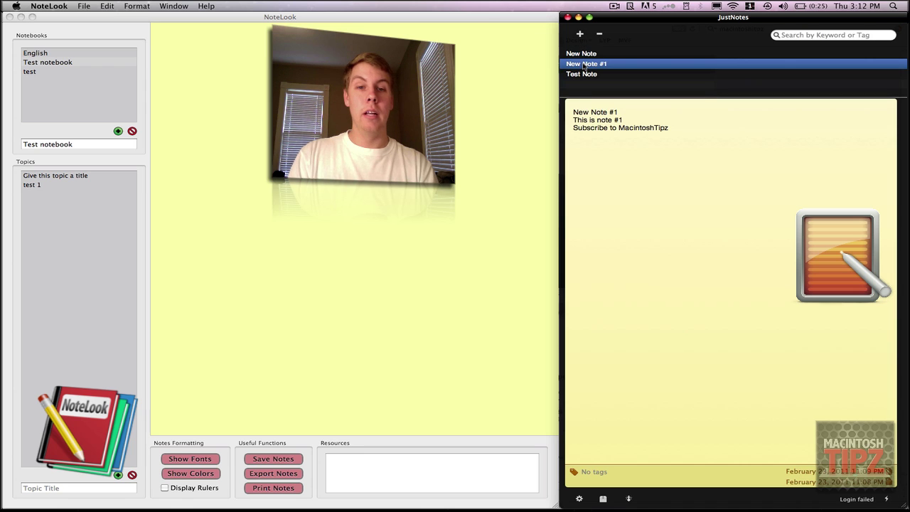
{"action": "left_click", "coordinate": [583, 74]}
{"action": "left_click", "coordinate": [588, 54]}
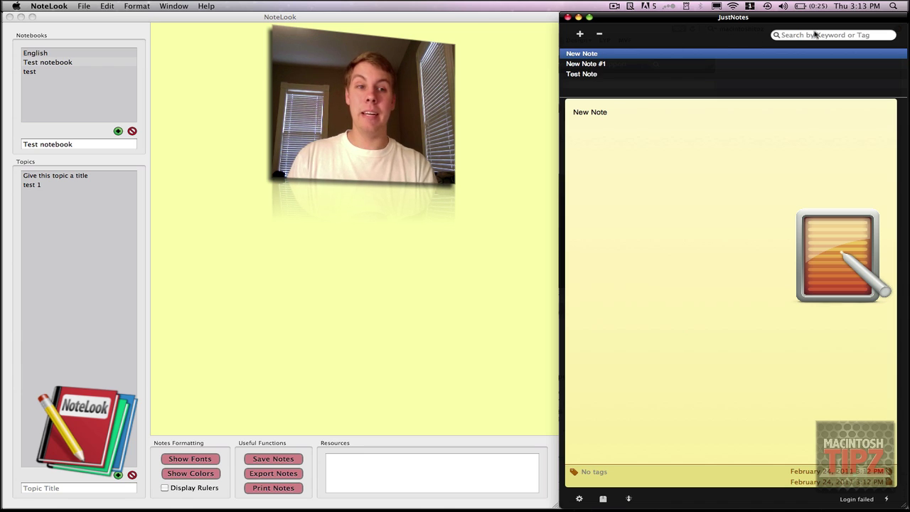
- Give New Note #1 the tag MTZ and go back to the blank New Note
{"action": "left_click", "coordinate": [659, 65]}
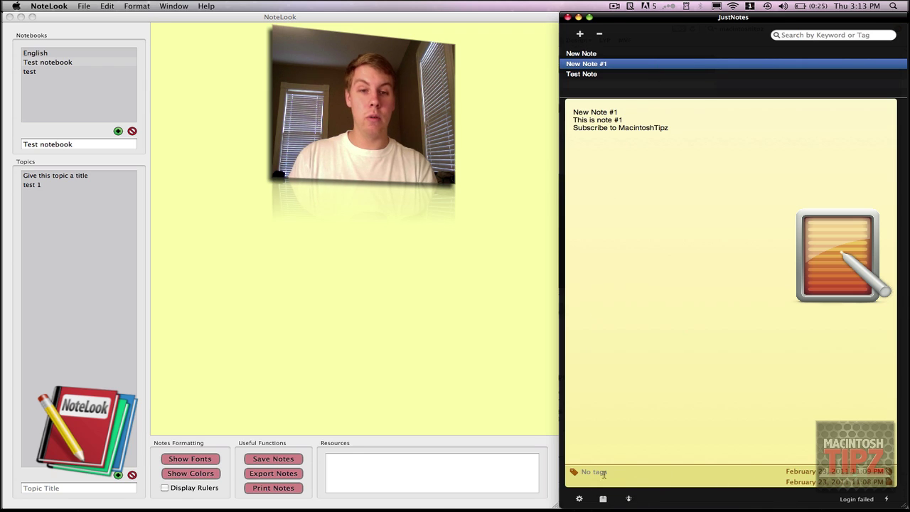
{"action": "left_click", "coordinate": [604, 473]}
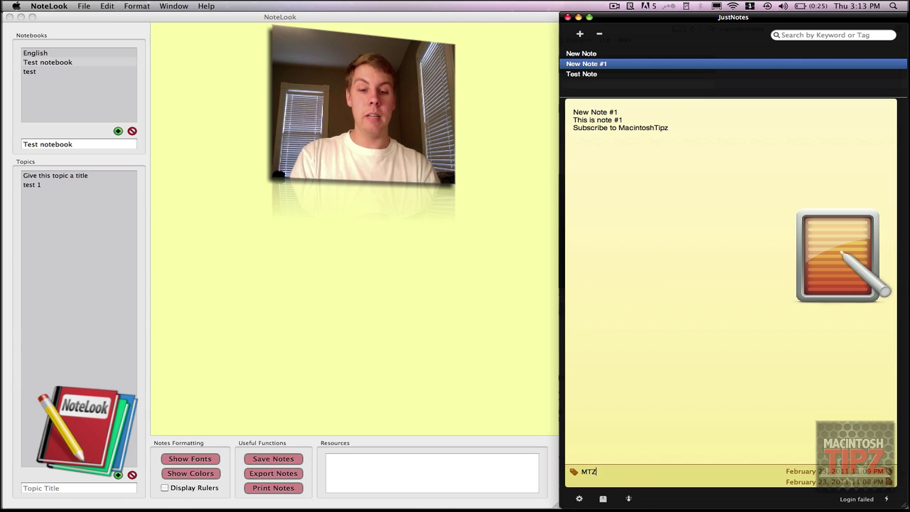
{"action": "key", "text": "Return"}
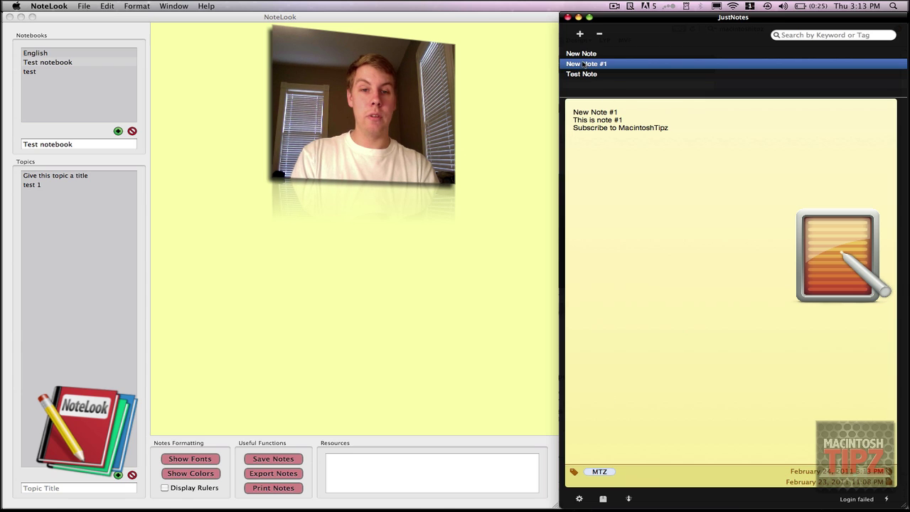
{"action": "left_click", "coordinate": [586, 54]}
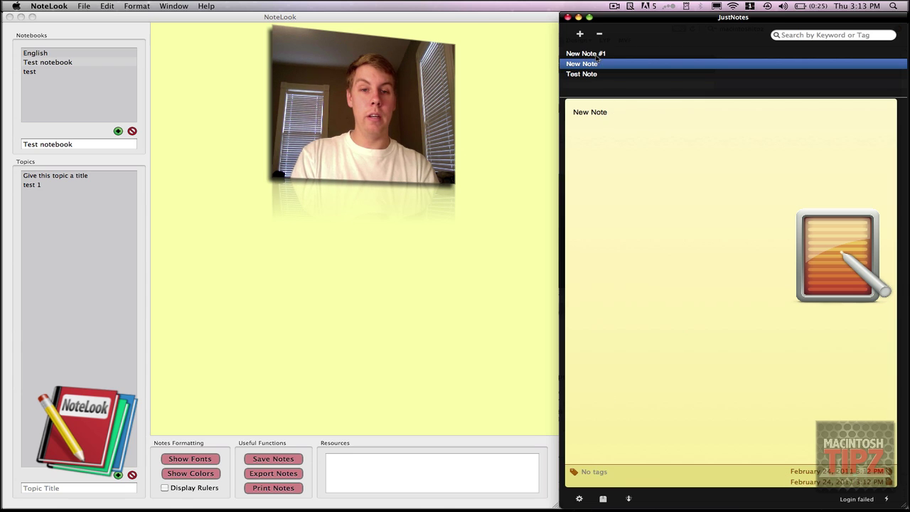
{"action": "left_click", "coordinate": [820, 34]}
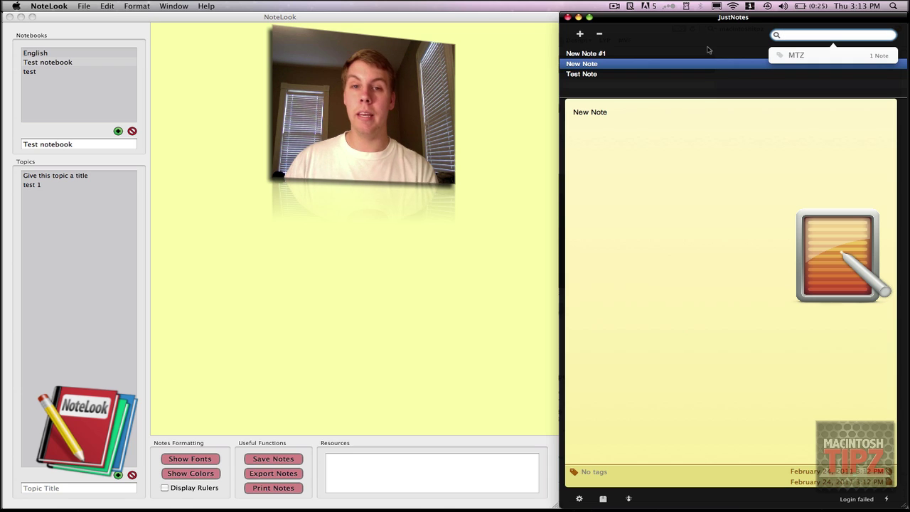
{"action": "left_click", "coordinate": [645, 226]}
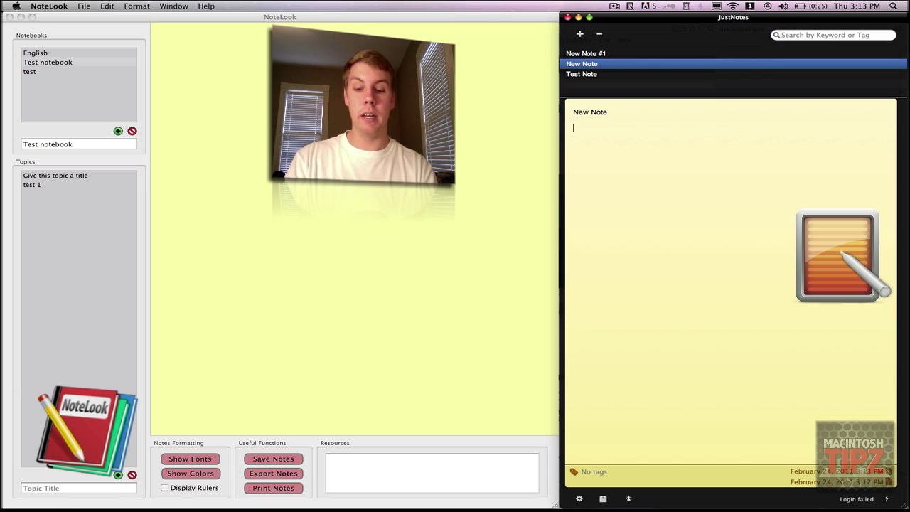
{"action": "type", "text": "http://dailybooth.com/MacintoshTipz"}
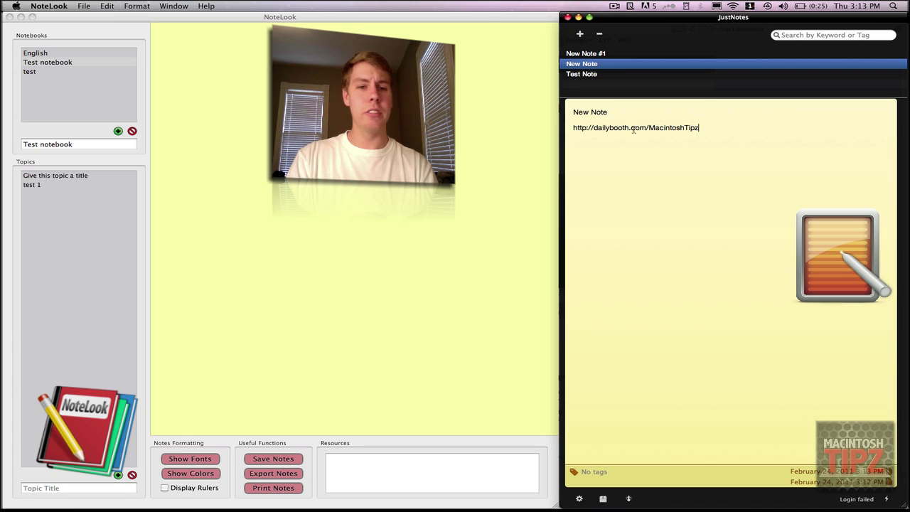
{"action": "key", "text": "Return"}
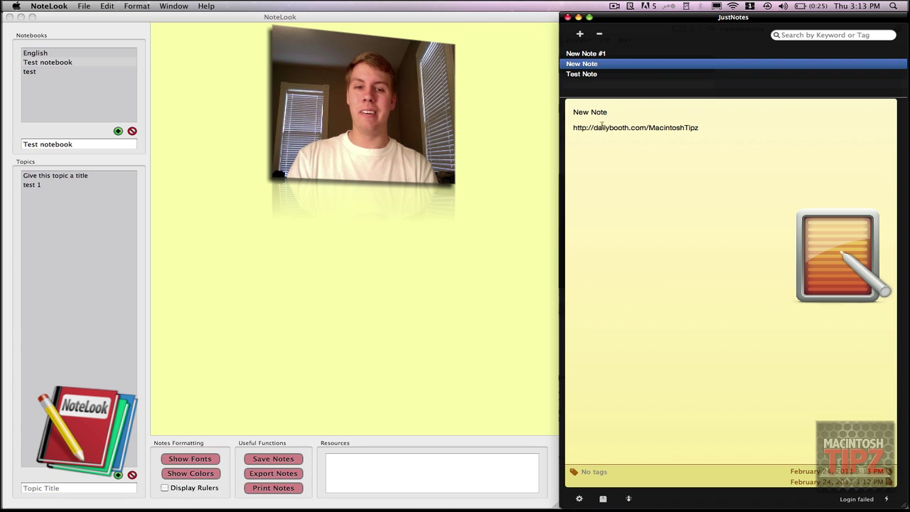